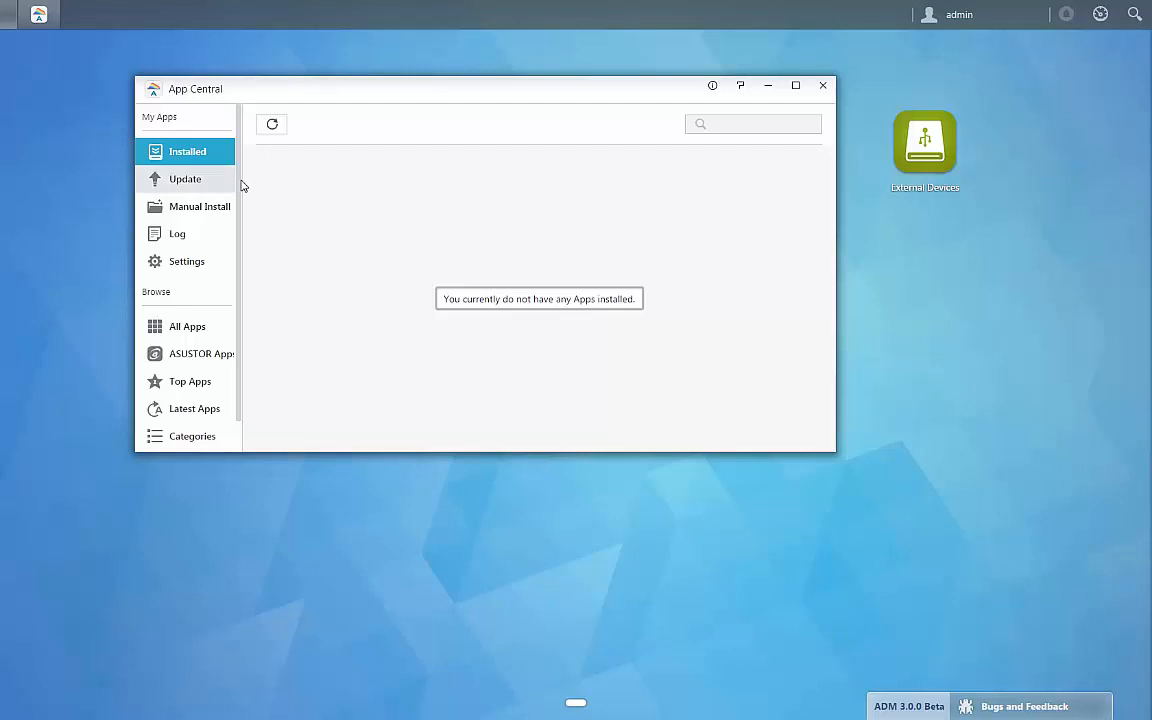
Upload the package NBR_7.3.0.18082_x86_64_TRIAL.apk for manual installation
{"action": "left_click", "coordinate": [205, 205]}
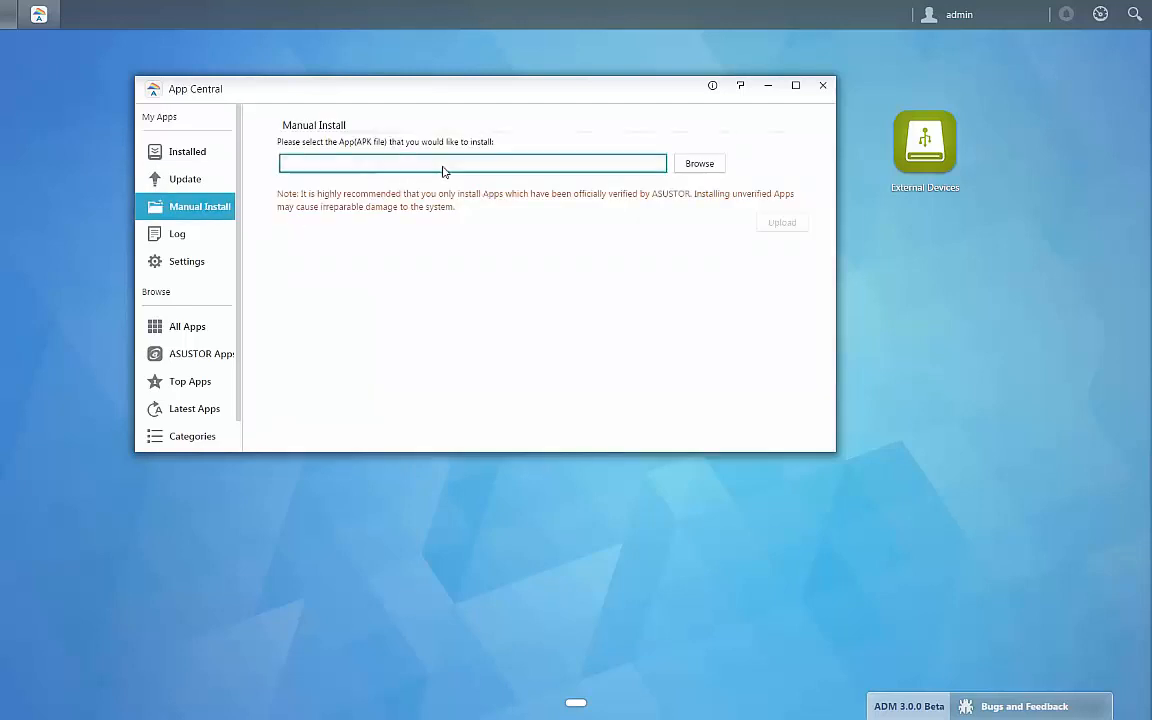
{"action": "left_click", "coordinate": [688, 168]}
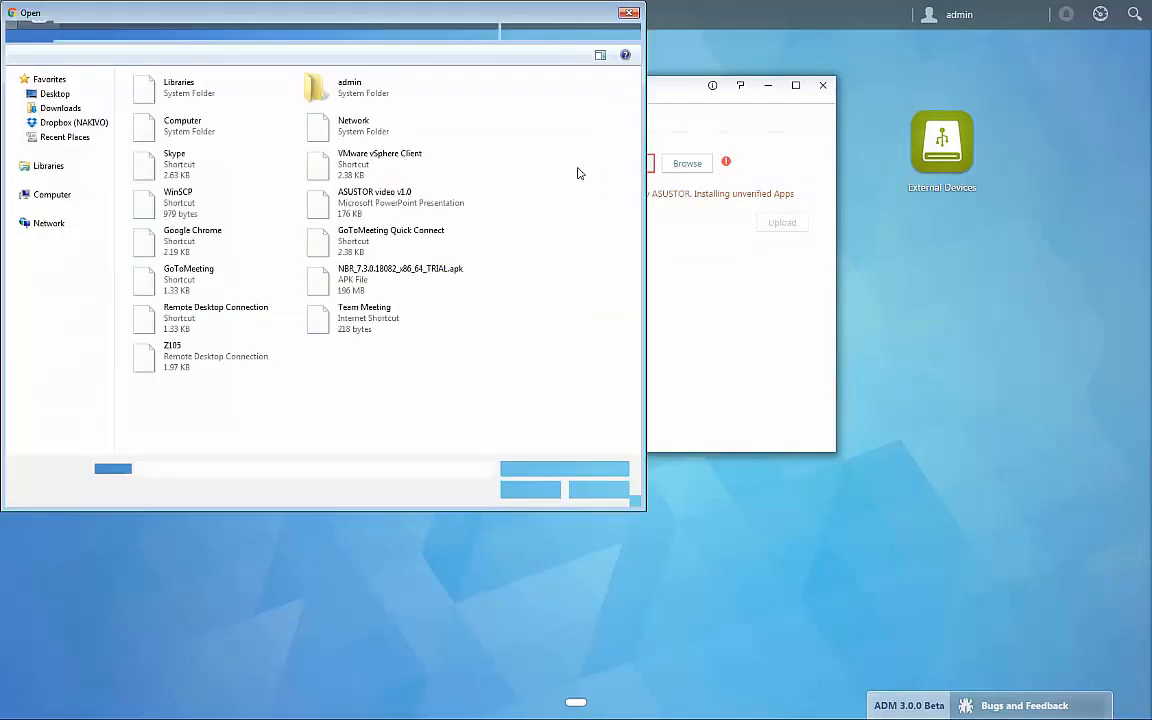
{"action": "left_click", "coordinate": [368, 281]}
{"action": "left_click", "coordinate": [525, 489]}
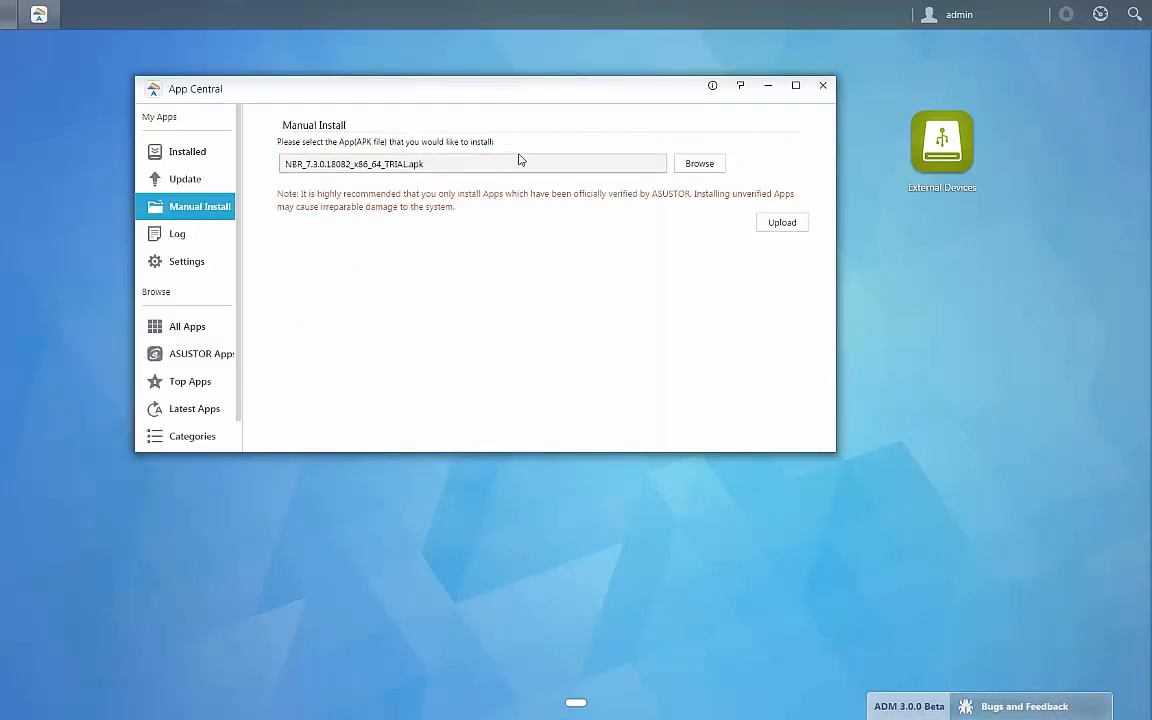
{"action": "left_click", "coordinate": [770, 226]}
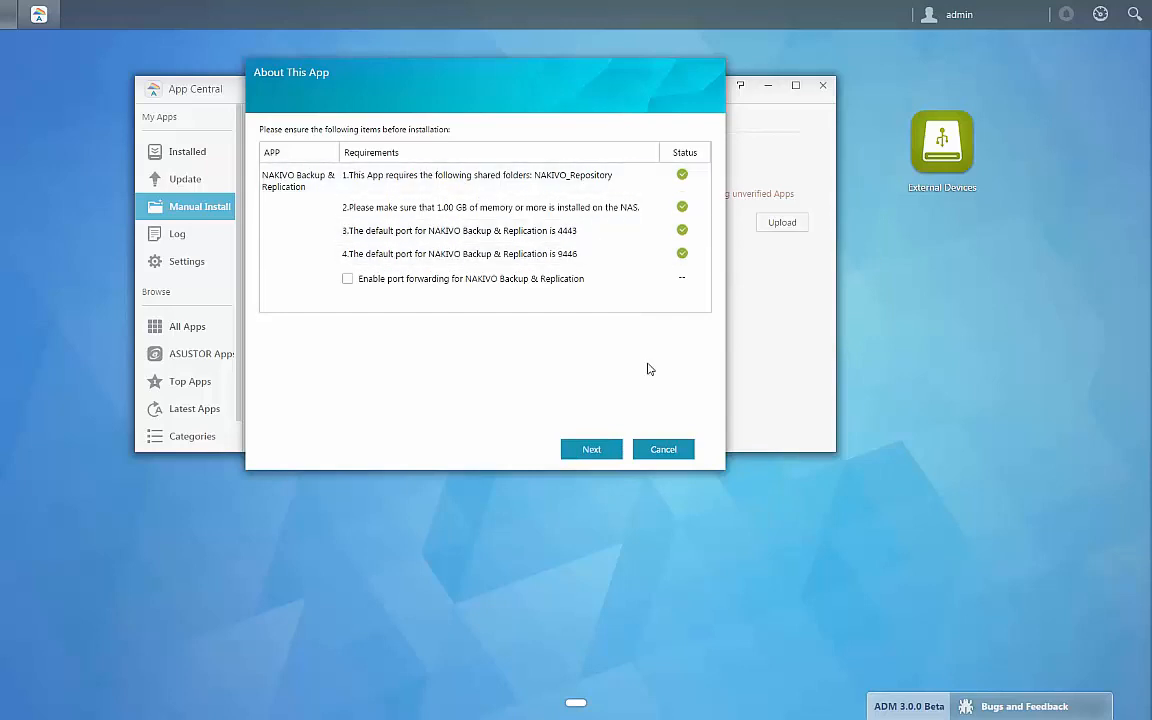
Accept the risks of unverified apps, install NAKIVO Backup & Replication without port forwarding, and close App Central
{"action": "left_click", "coordinate": [592, 449]}
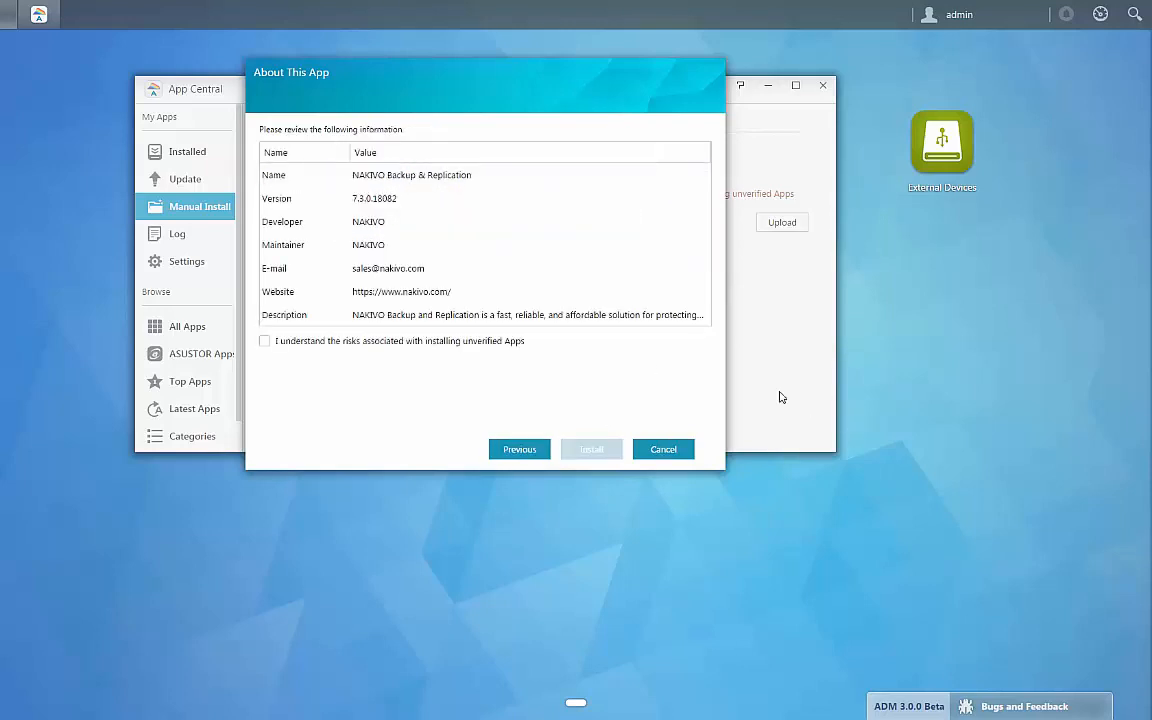
{"action": "left_click", "coordinate": [264, 341]}
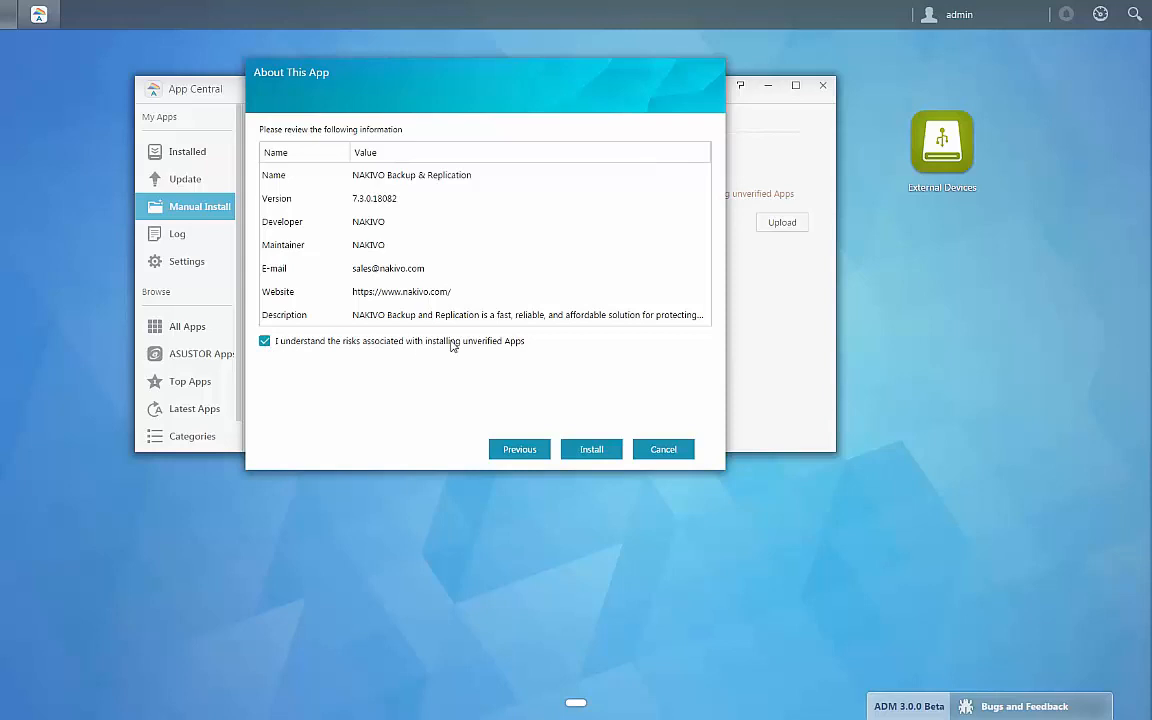
{"action": "left_click", "coordinate": [594, 450]}
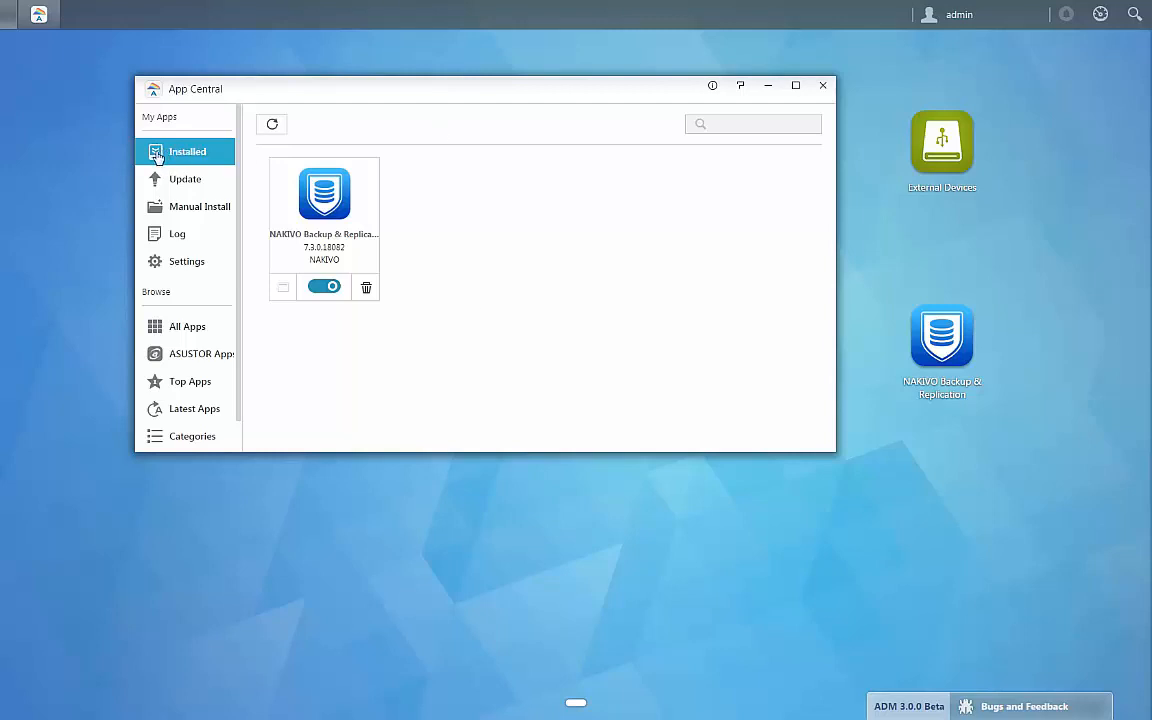
{"action": "left_click", "coordinate": [827, 85]}
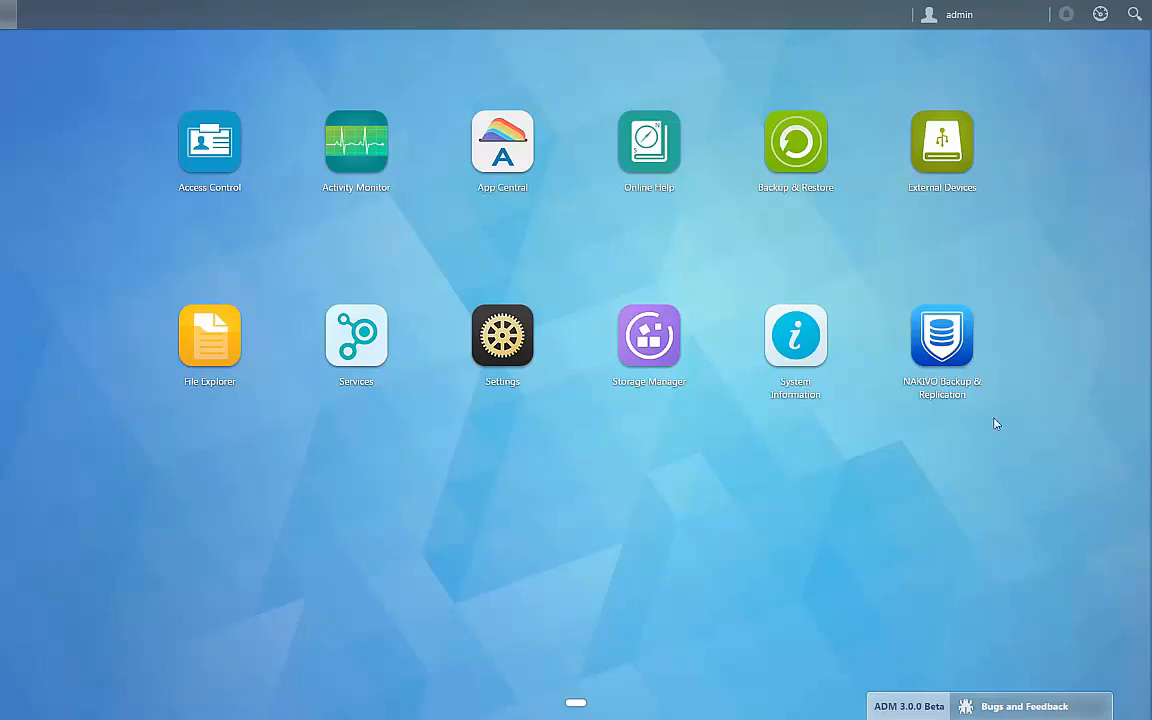
Launch NAKIVO Backup & Replication past the browser's certificate warning and log in with the License Agreement accepted
{"action": "left_click", "coordinate": [946, 352]}
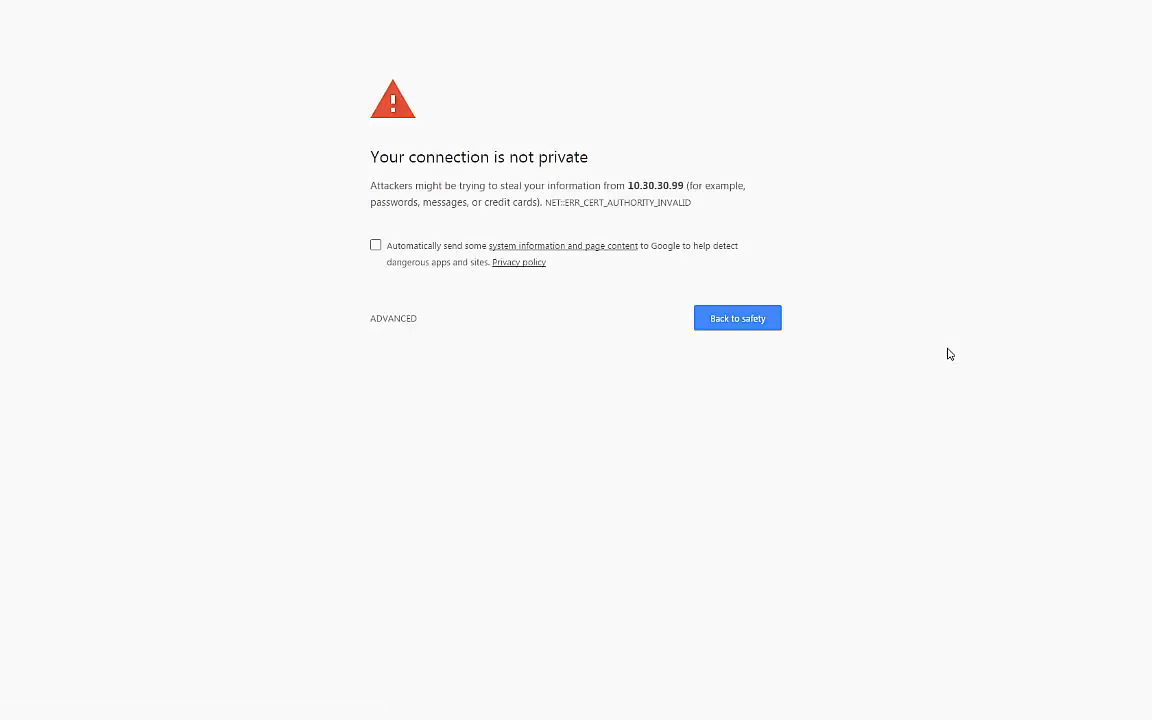
{"action": "left_click", "coordinate": [390, 322]}
{"action": "left_click", "coordinate": [410, 435]}
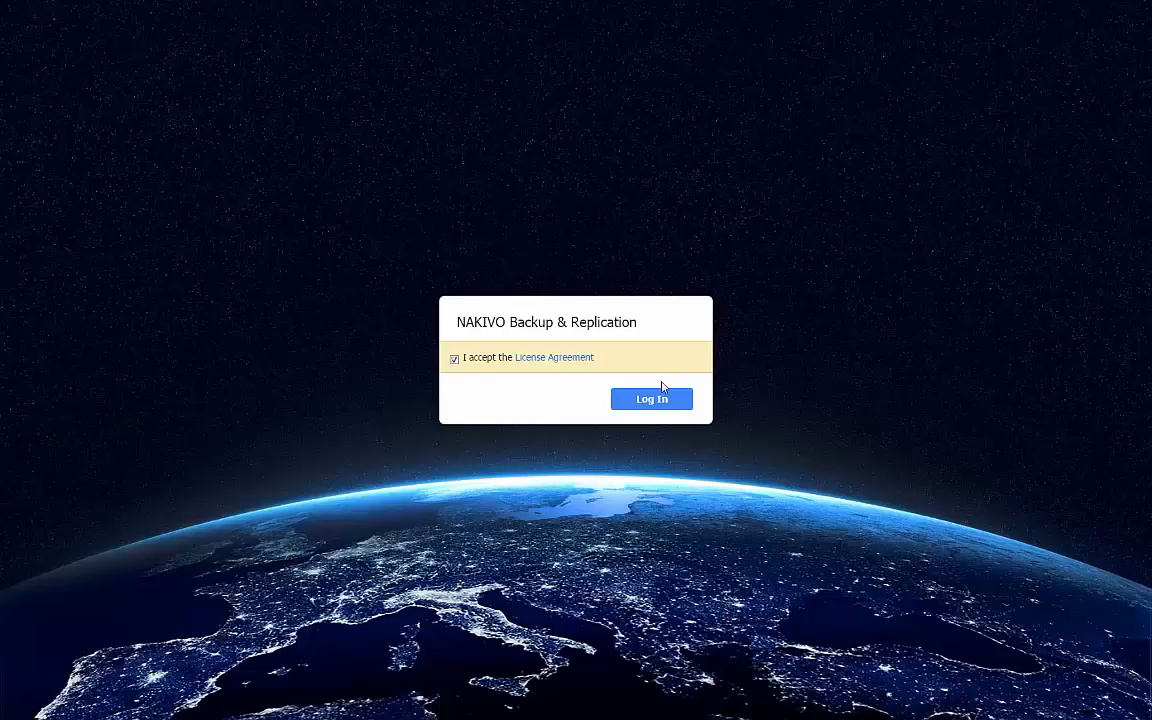
{"action": "left_click", "coordinate": [655, 400]}
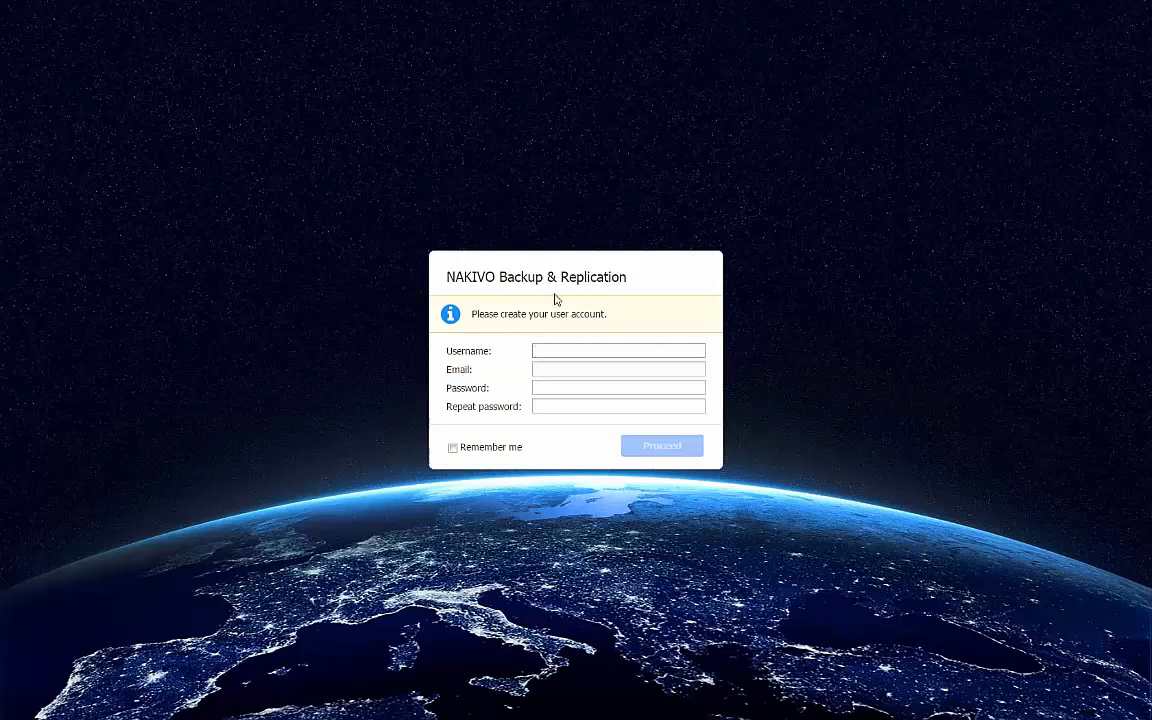
Create the user account with username admin, the account e-mail, and the account password entered twice
{"action": "type", "text": "adm"}
{"action": "key", "text": "Tab"}
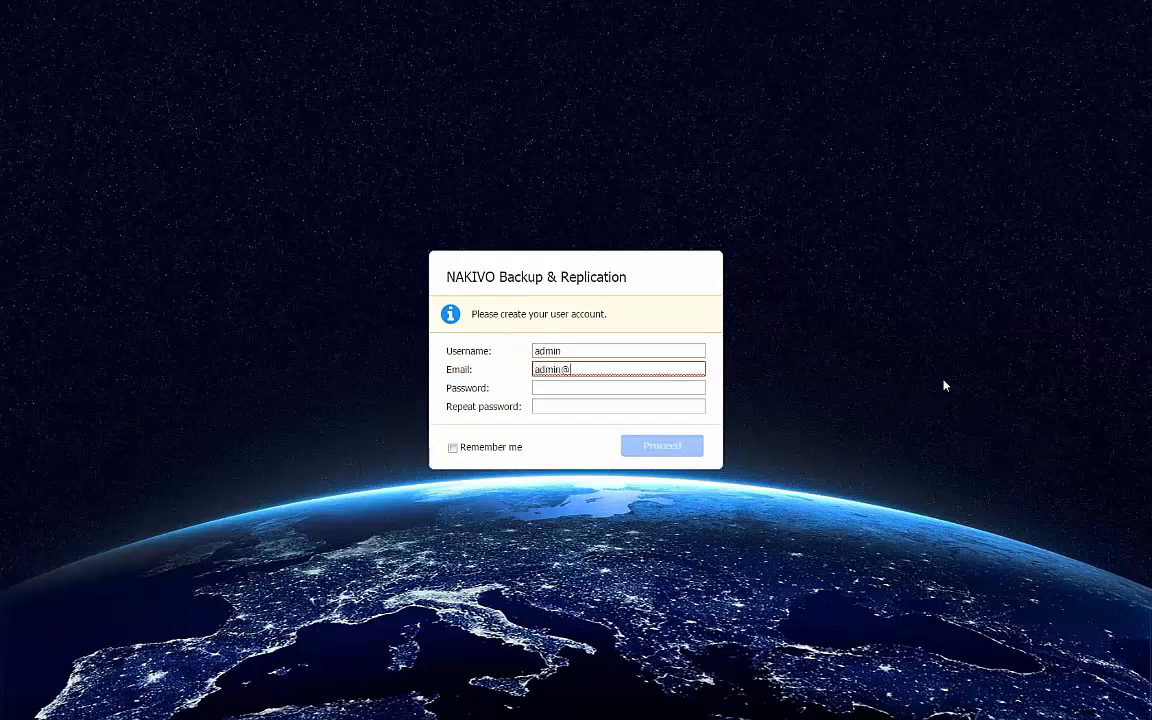
{"action": "key", "text": "Tab"}
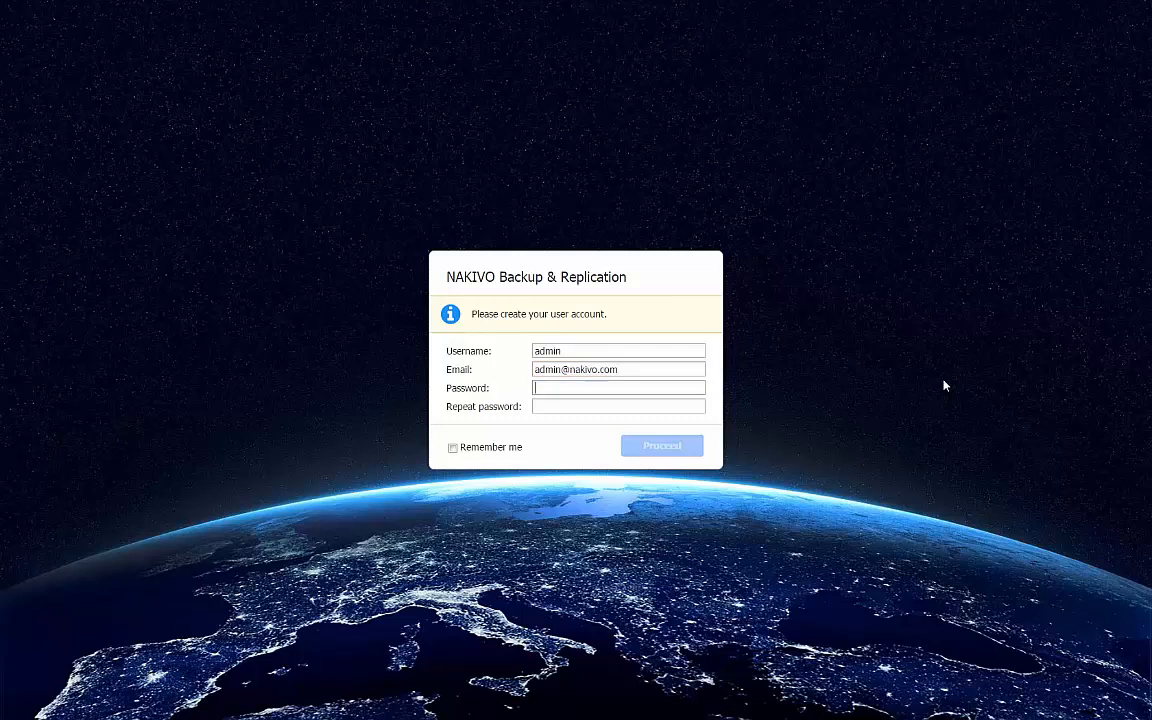
{"action": "type", "text": "•••••"}
{"action": "key", "text": "Tab"}
{"action": "type", "text": "•••••"}
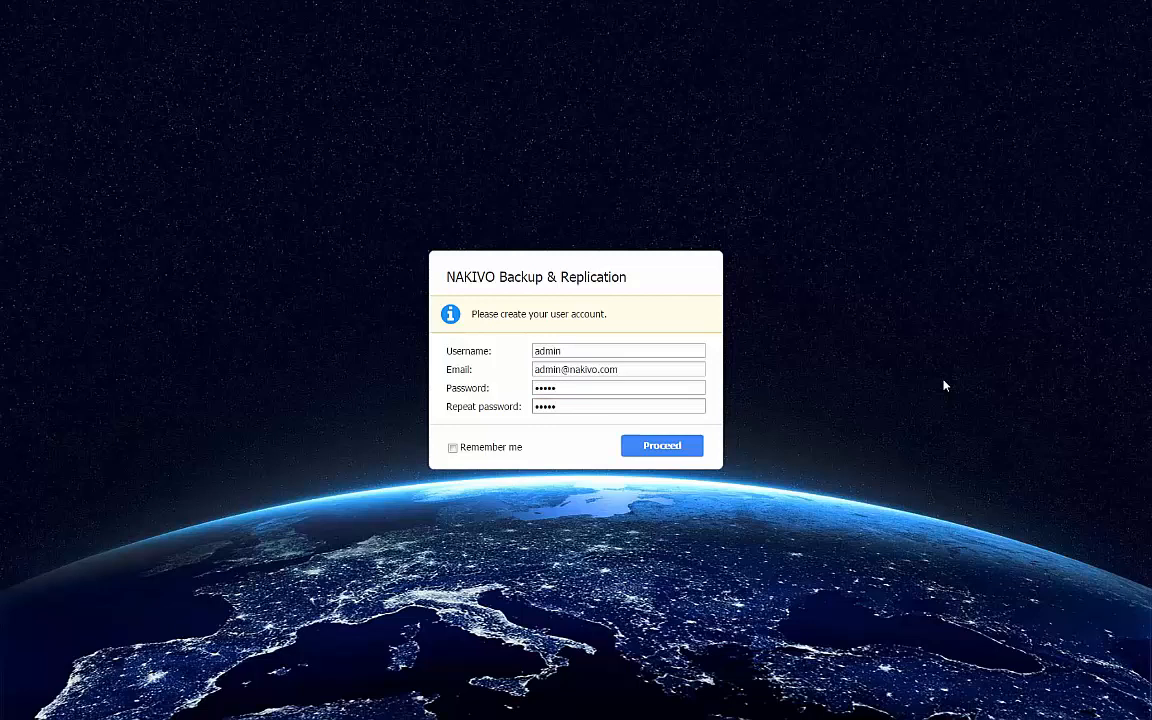
{"action": "left_click", "coordinate": [670, 447]}
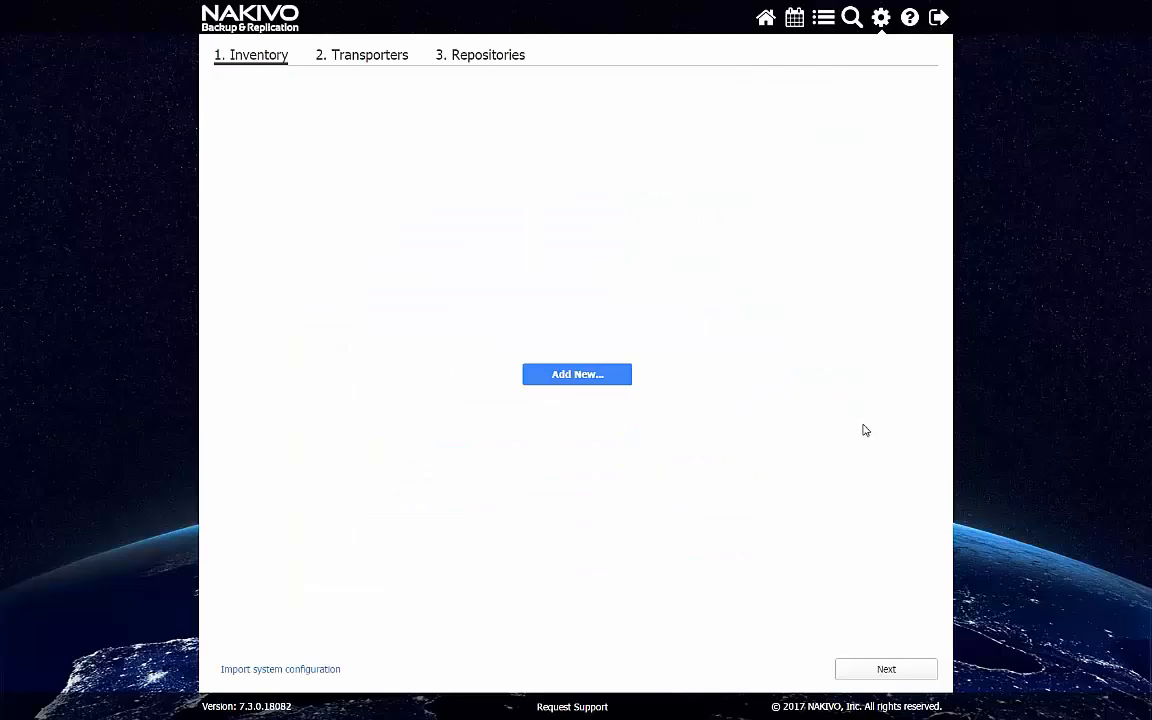
Add a VMware vCenter named vcenter at 10.30.29.19 on port 443, entering the administrator username and its password
{"action": "left_click", "coordinate": [614, 381]}
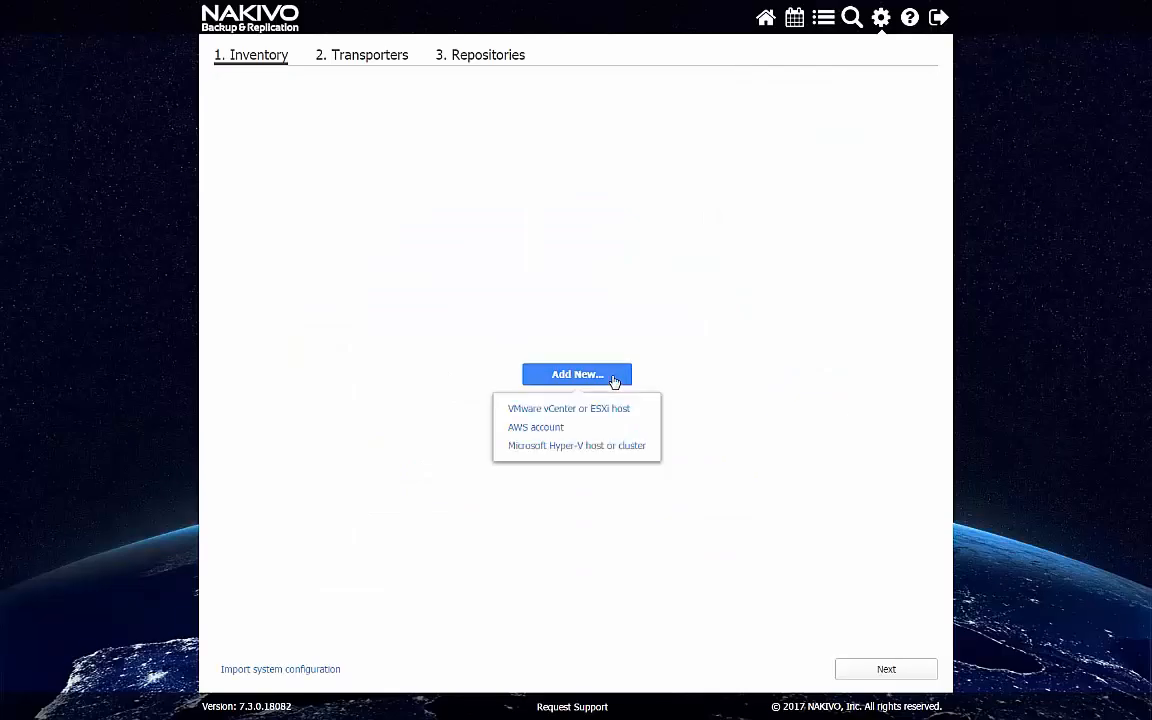
{"action": "left_click", "coordinate": [597, 408]}
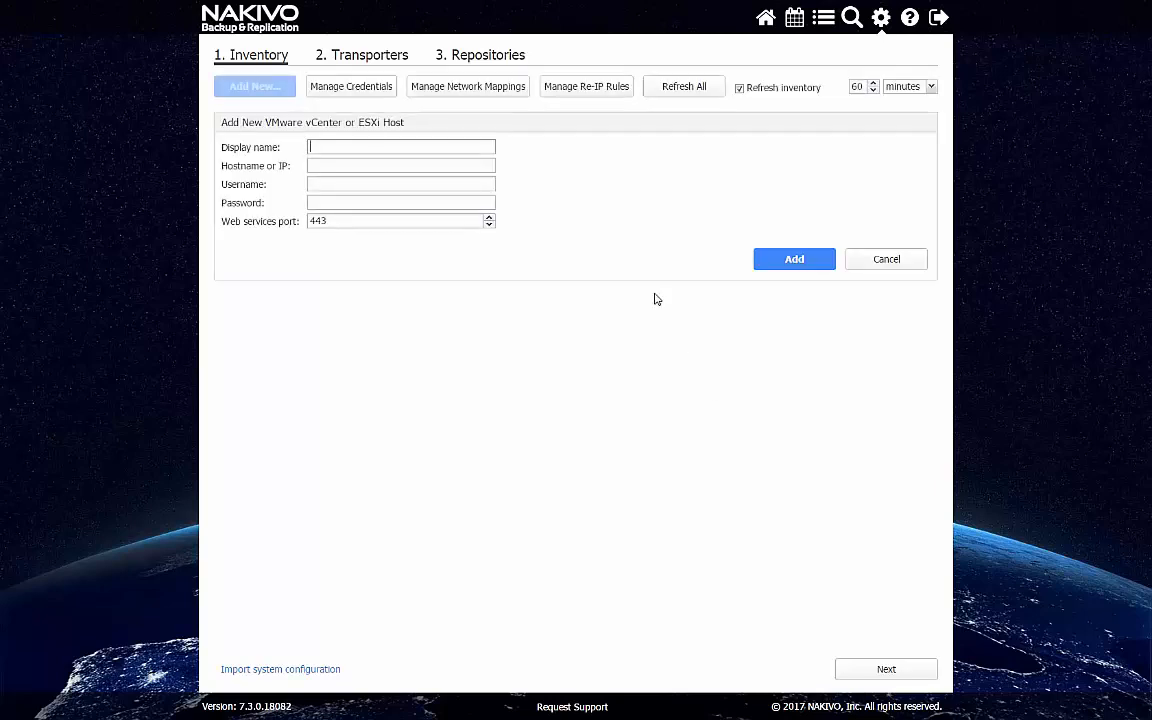
{"action": "key", "text": "Tab"}
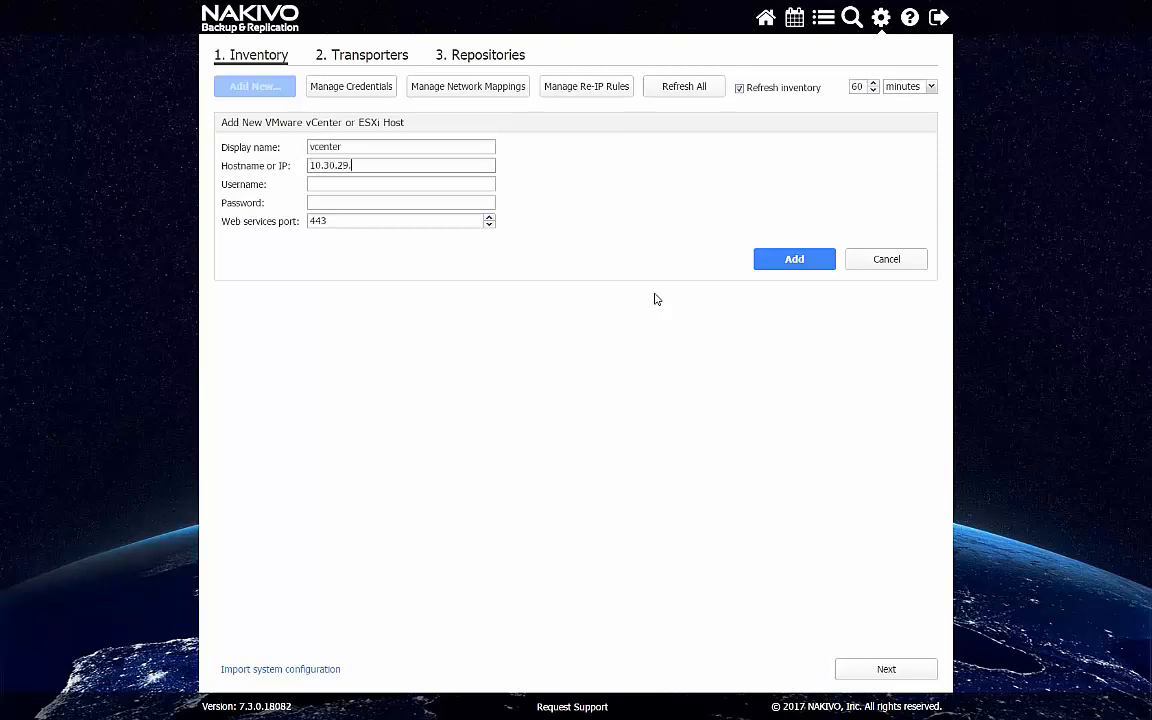
{"action": "key", "text": "Tab"}
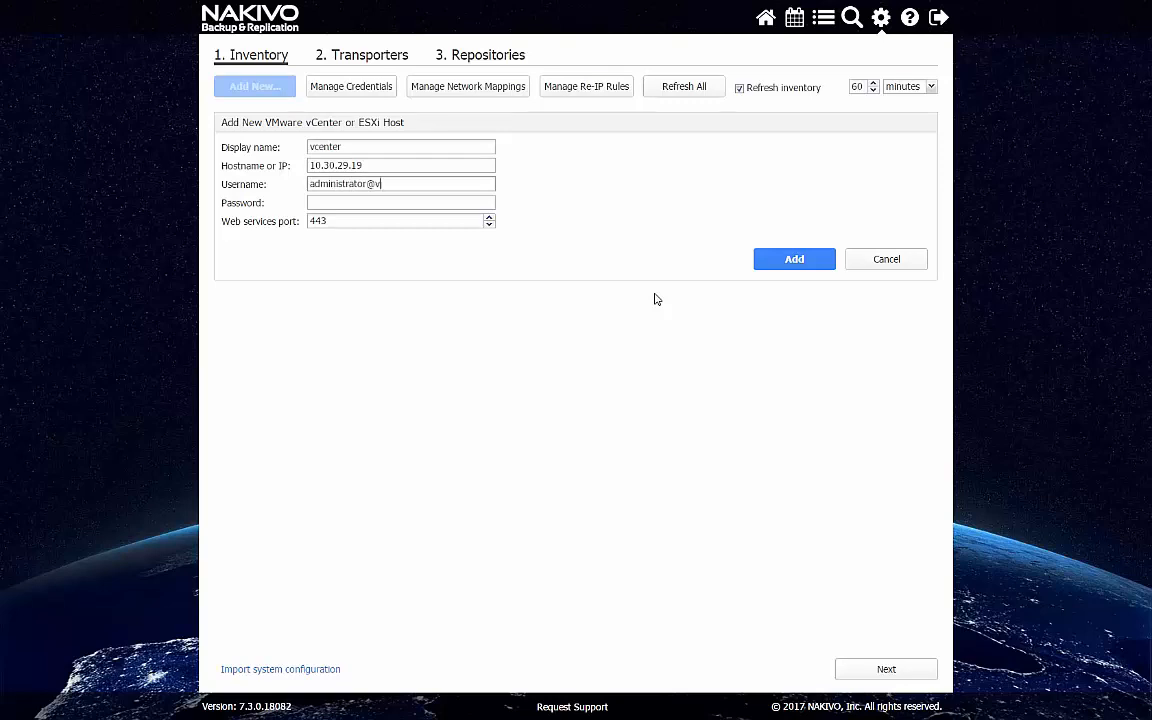
{"action": "key", "text": "Tab"}
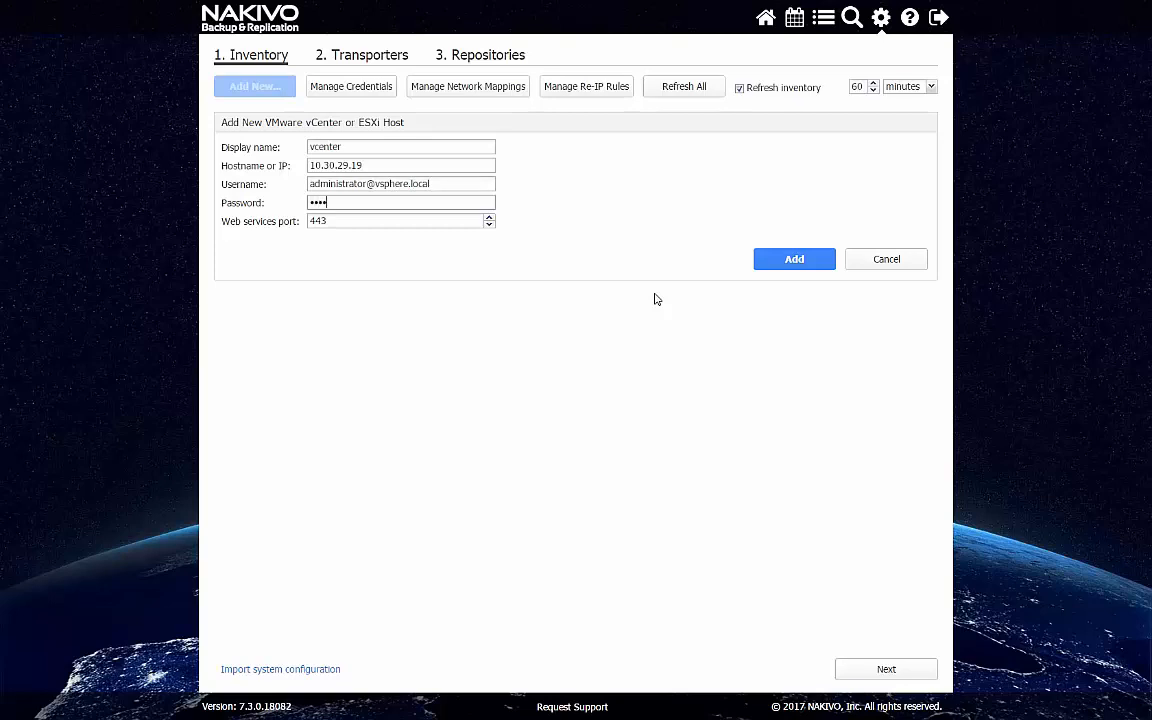
{"action": "left_click", "coordinate": [796, 257]}
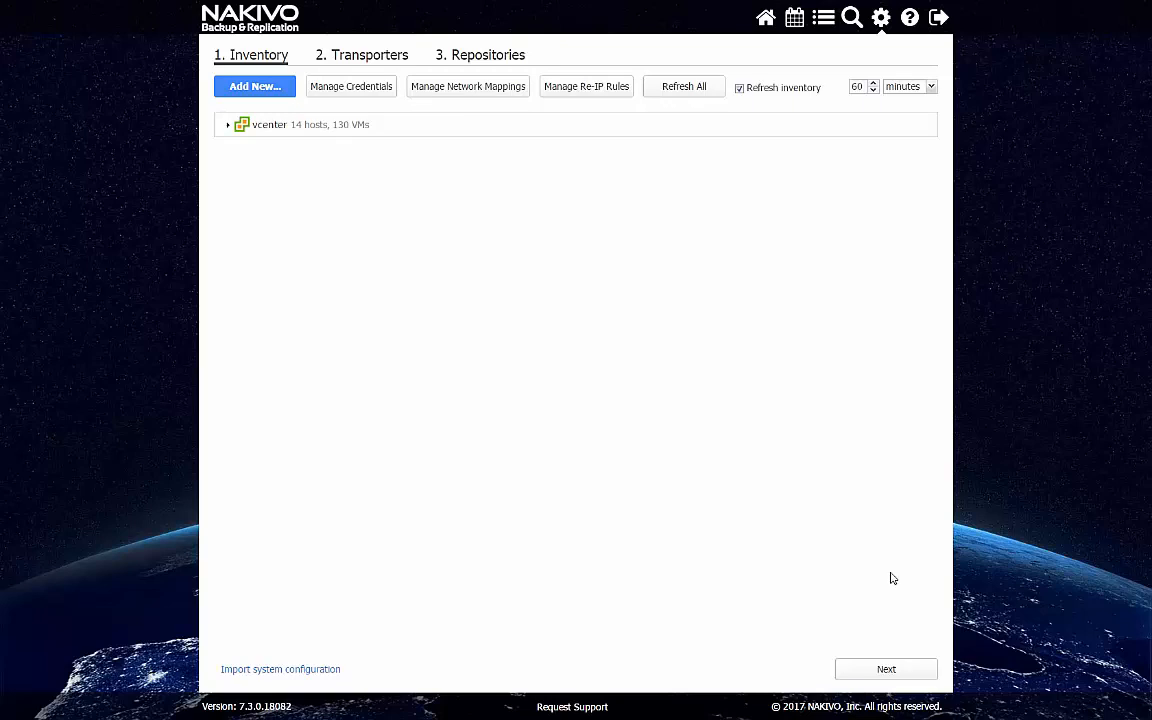
Review the onboard transporter and onboard repository details, and finish the initial configuration
{"action": "left_click", "coordinate": [890, 671]}
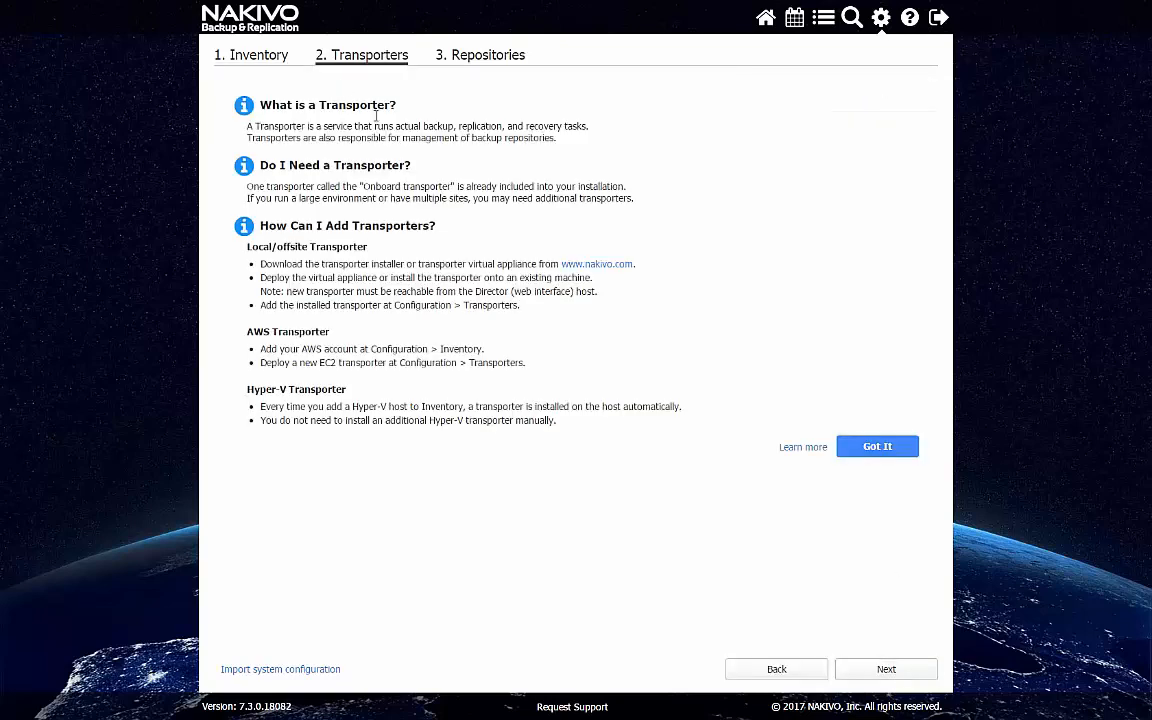
{"action": "left_click", "coordinate": [877, 446]}
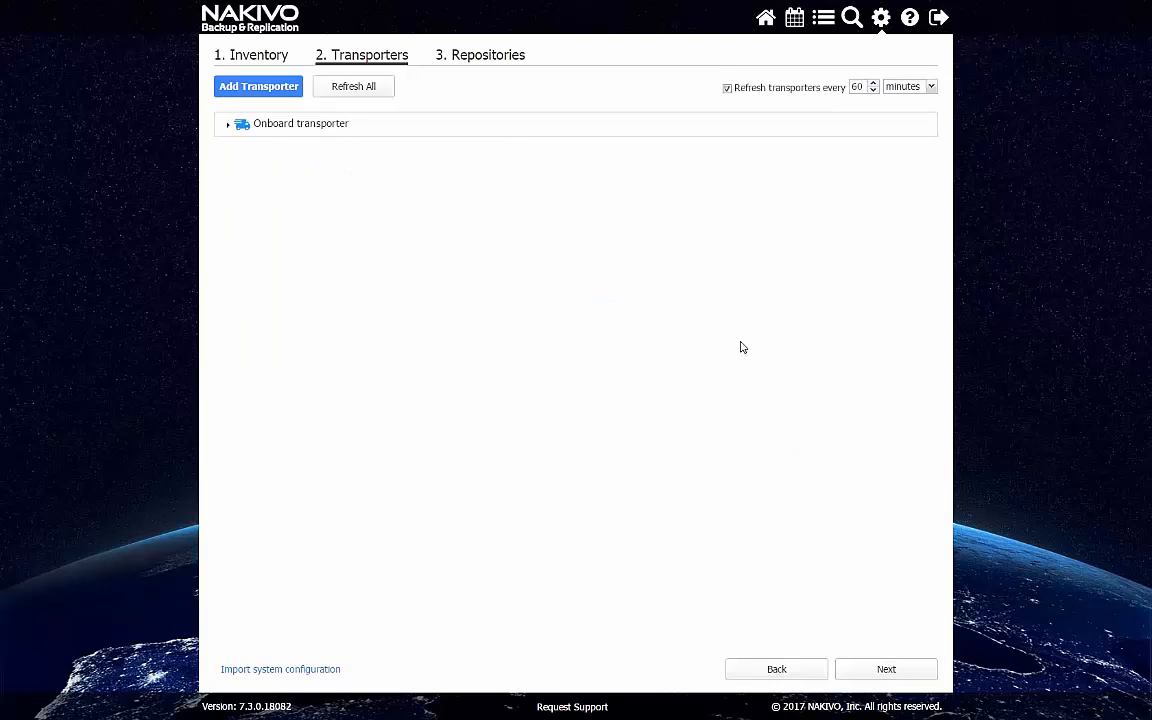
{"action": "left_click", "coordinate": [229, 124]}
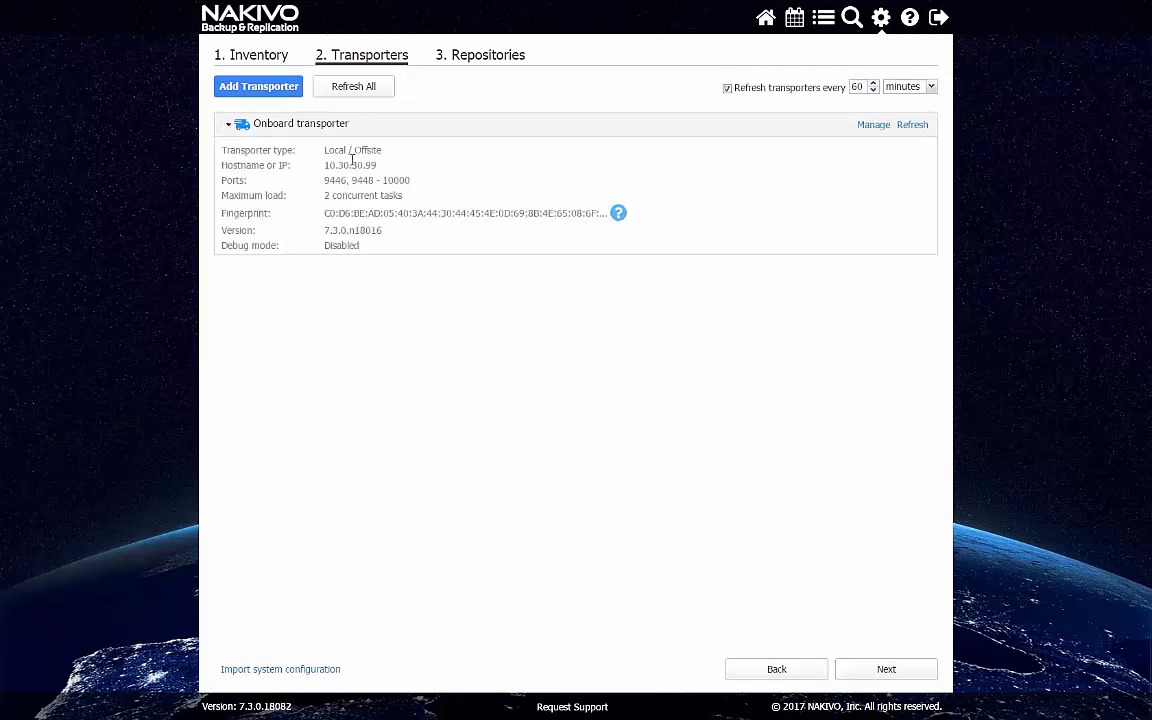
{"action": "left_click", "coordinate": [874, 678]}
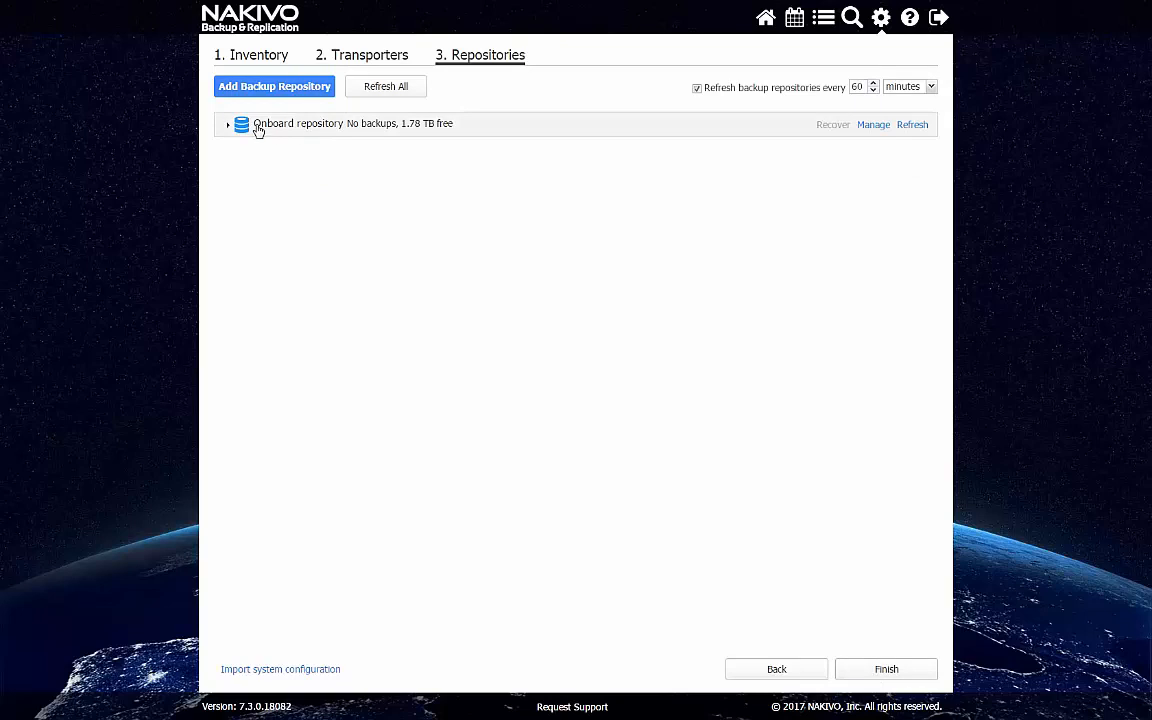
{"action": "left_click", "coordinate": [342, 126]}
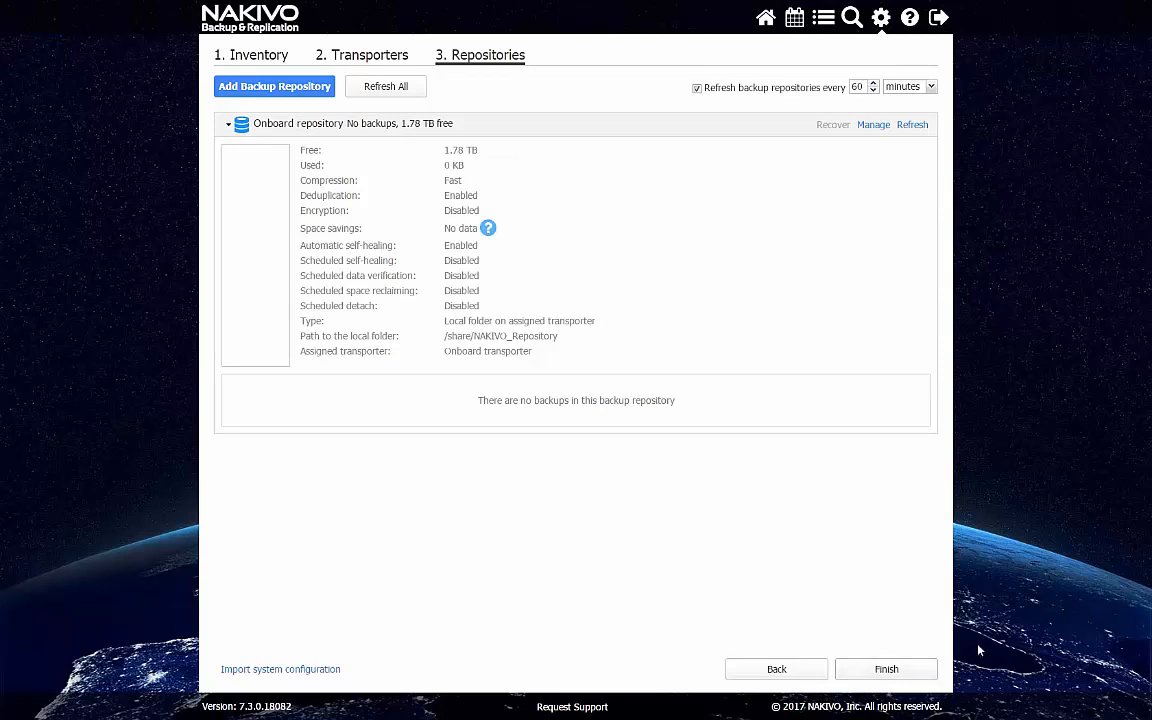
{"action": "left_click", "coordinate": [900, 670]}
Start a VMware backup job and include ViKr-Win7-temp, vk_7.3-replica and vk_sql2016test-replica from host 10.30.29.99
{"action": "left_click", "coordinate": [517, 56]}
{"action": "left_click", "coordinate": [511, 108]}
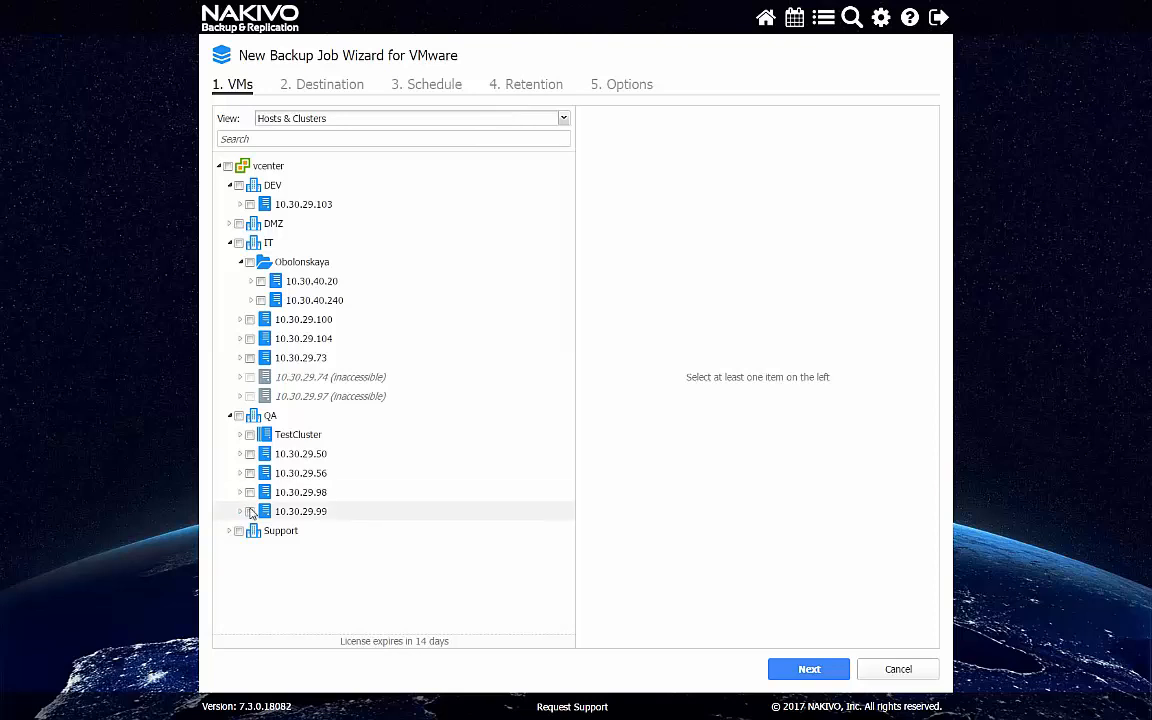
{"action": "left_click", "coordinate": [242, 512]}
{"action": "scroll", "coordinate": [468, 502], "scroll_direction": "down", "scroll_amount": 3}
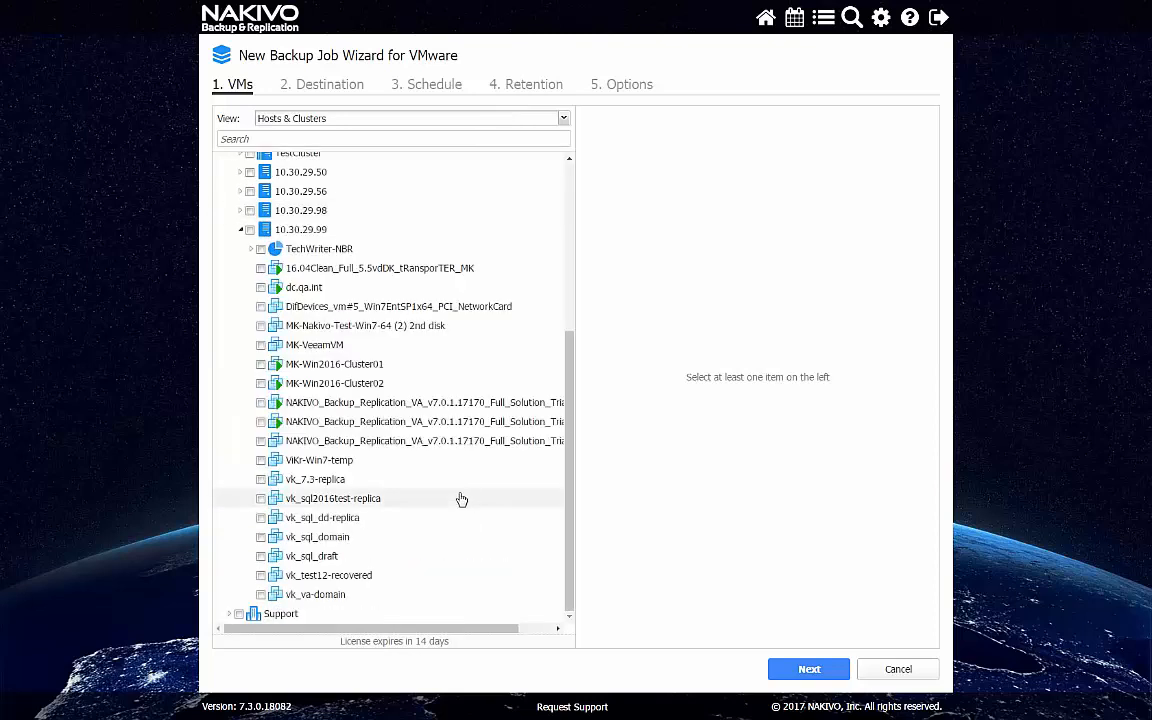
{"action": "left_click", "coordinate": [261, 460]}
{"action": "left_click", "coordinate": [261, 479]}
{"action": "left_click", "coordinate": [261, 498]}
{"action": "left_click", "coordinate": [809, 669]}
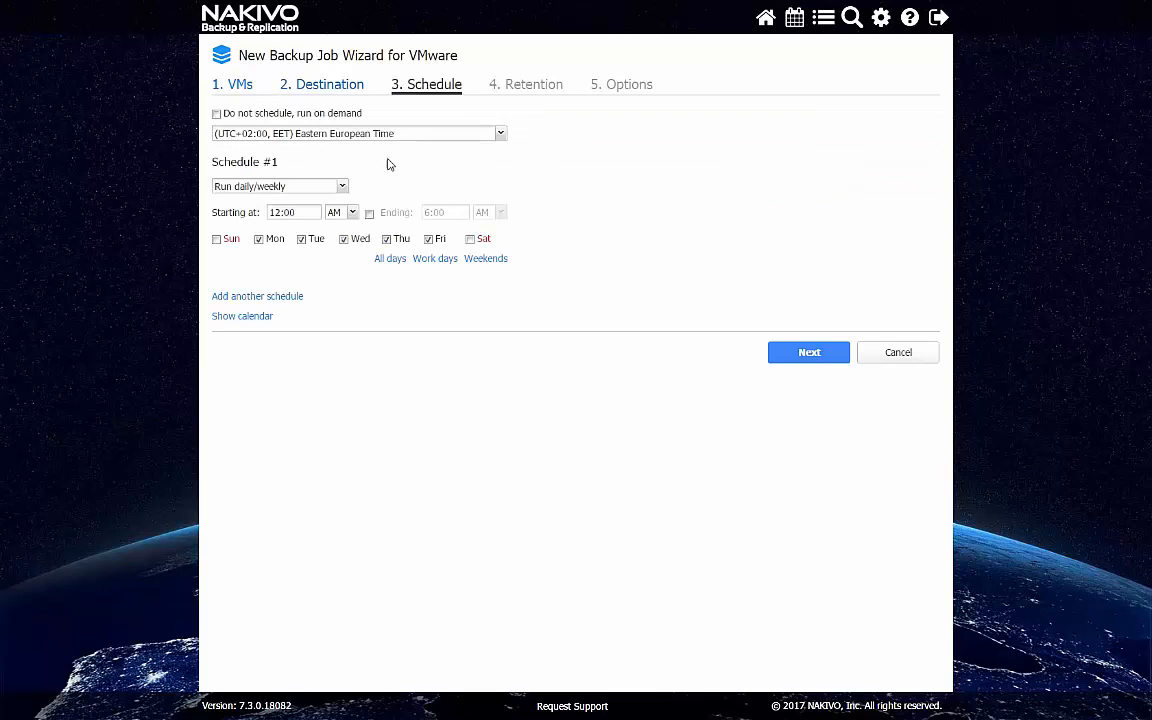
Set the job to run on demand and also keep one recovery point per day for 10 days and per week for 4 weeks
{"action": "left_click", "coordinate": [277, 115]}
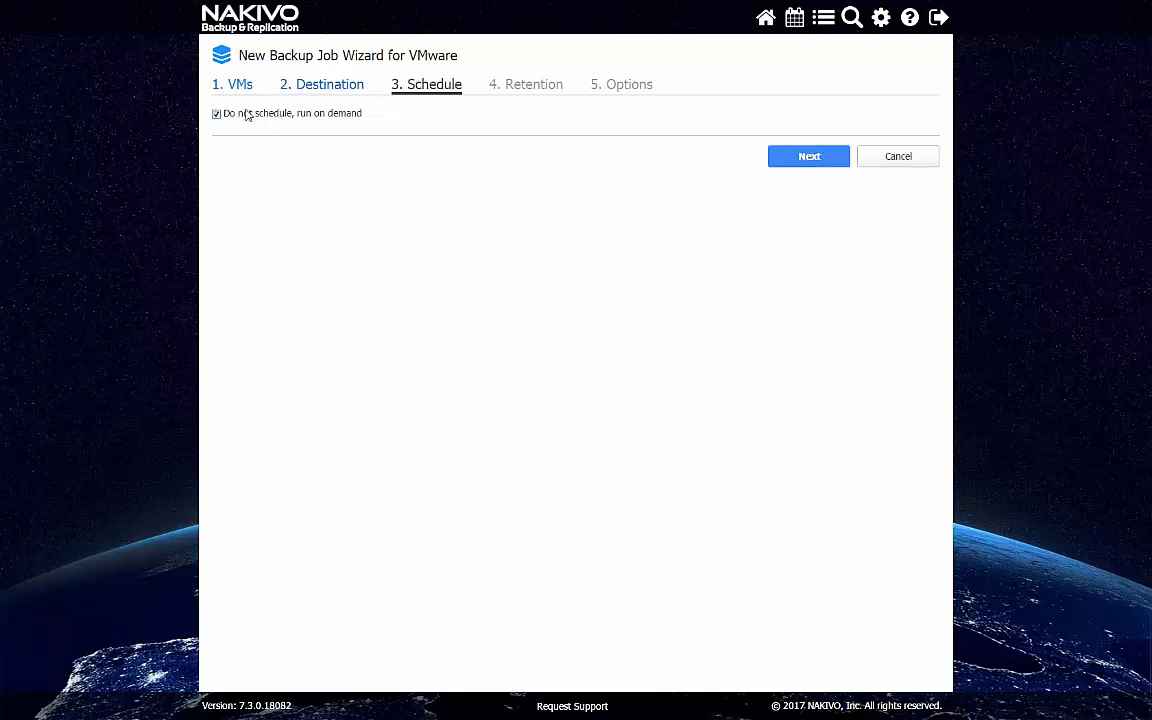
{"action": "left_click", "coordinate": [830, 160]}
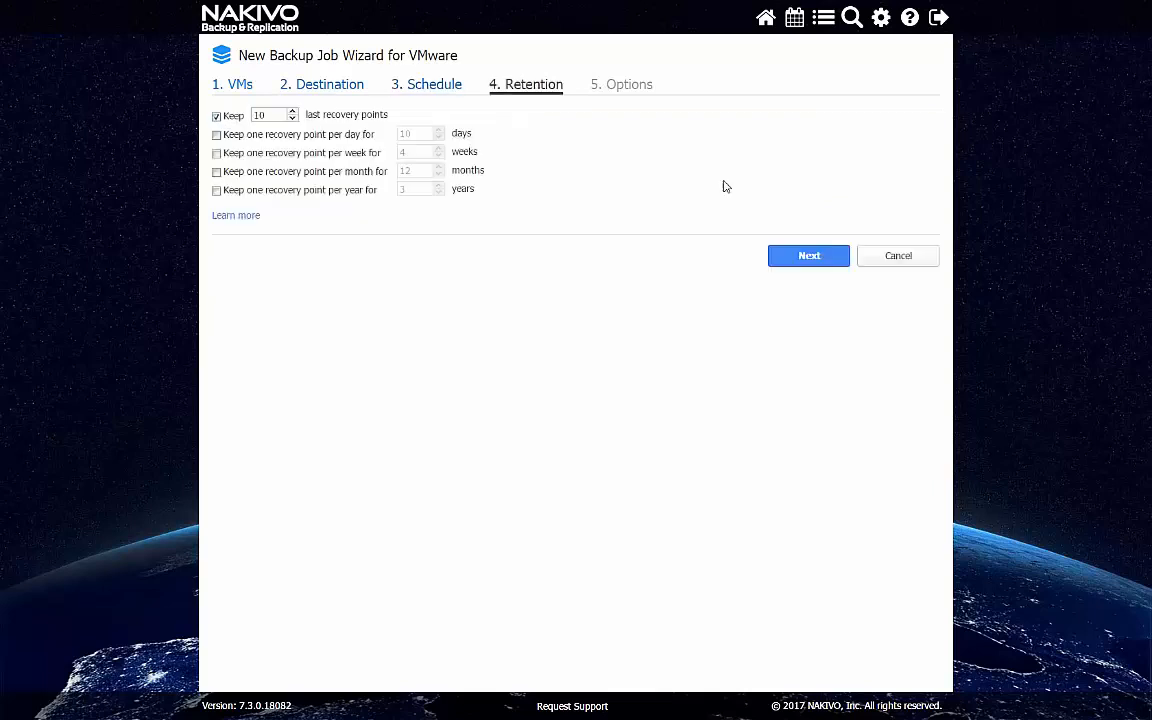
{"action": "left_click", "coordinate": [312, 135]}
{"action": "left_click", "coordinate": [343, 155]}
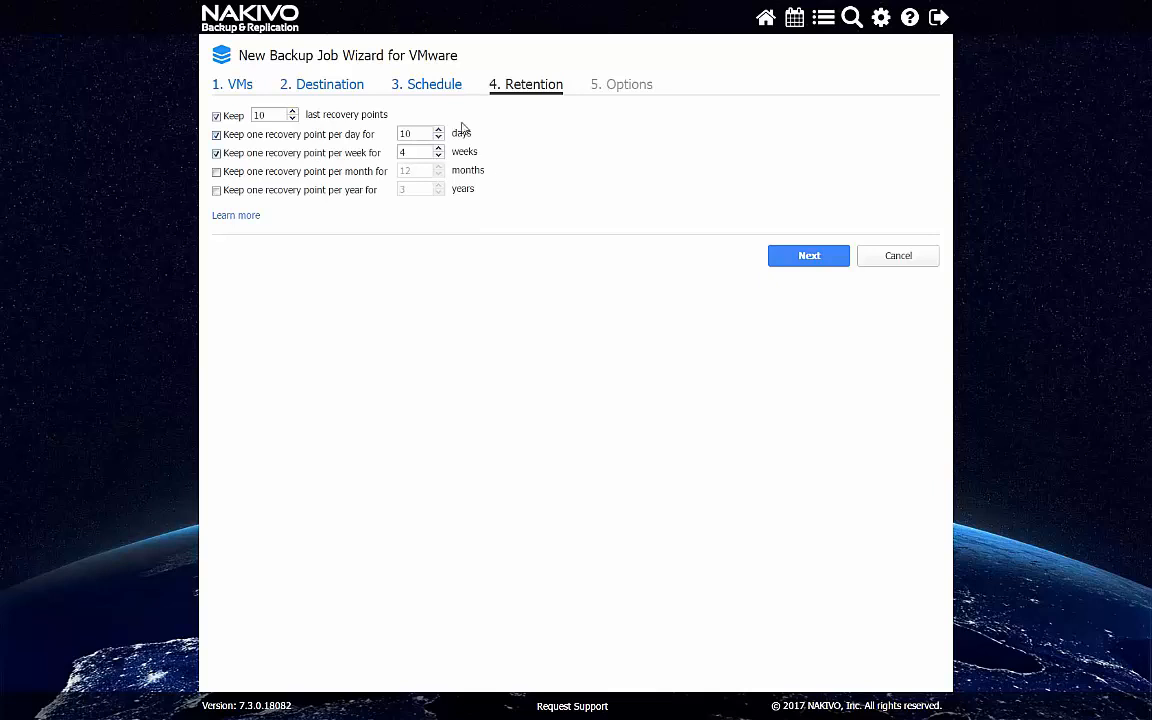
{"action": "left_click", "coordinate": [815, 260]}
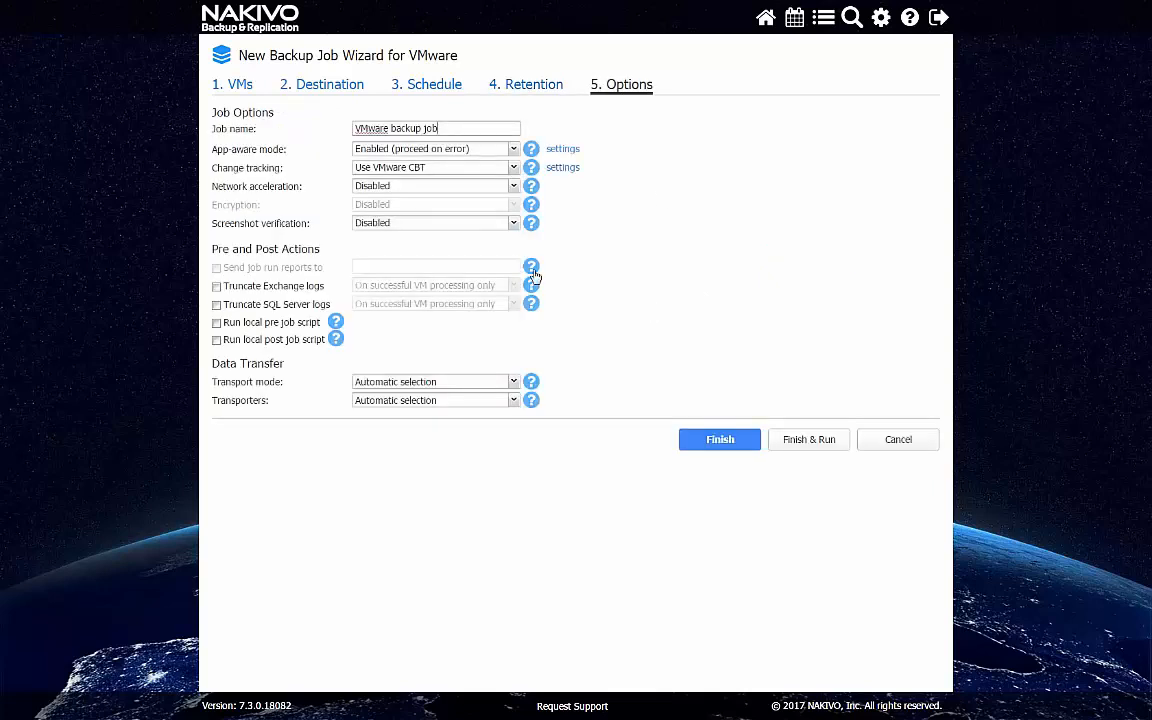
Finish and run the VMware backup job with change tracking set to the proprietary method and app-aware mode disabled
{"action": "left_click", "coordinate": [412, 168]}
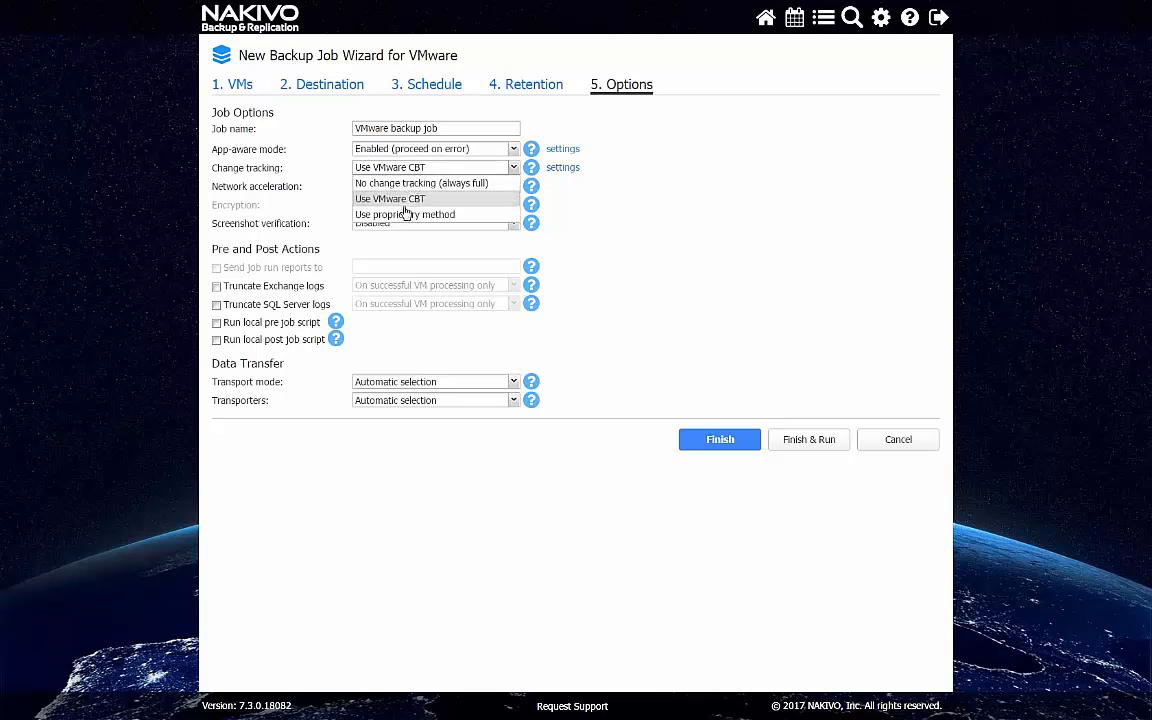
{"action": "left_click", "coordinate": [430, 214]}
{"action": "left_click", "coordinate": [405, 147]}
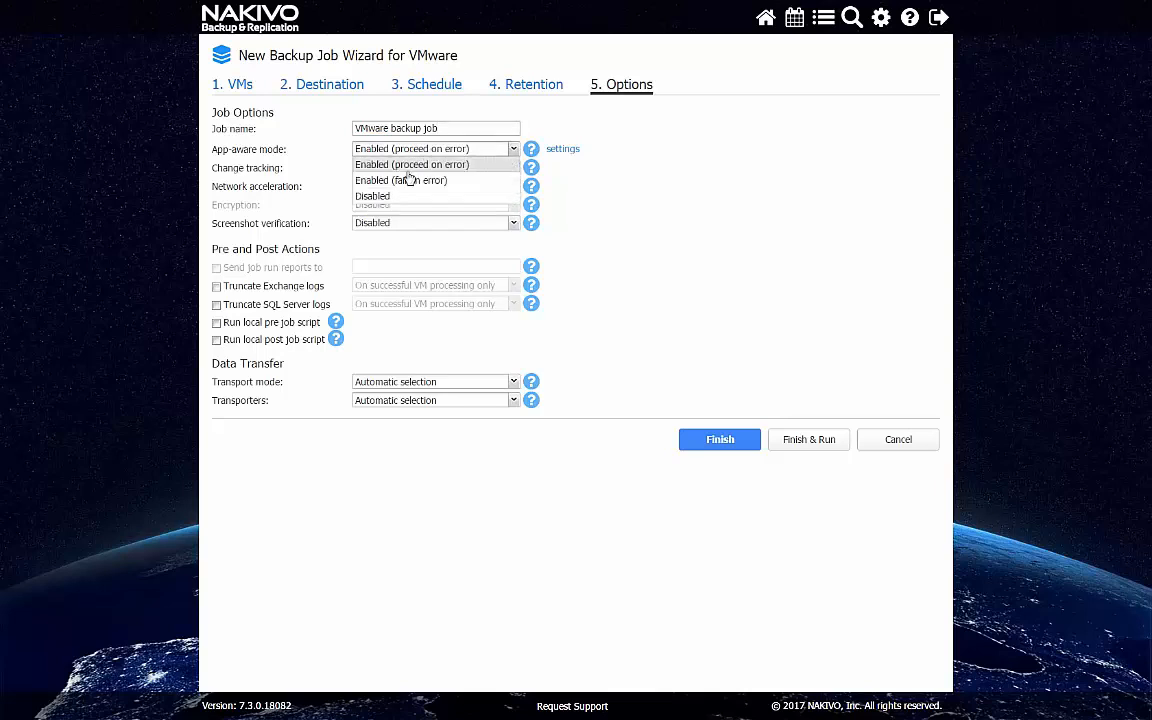
{"action": "left_click", "coordinate": [386, 196]}
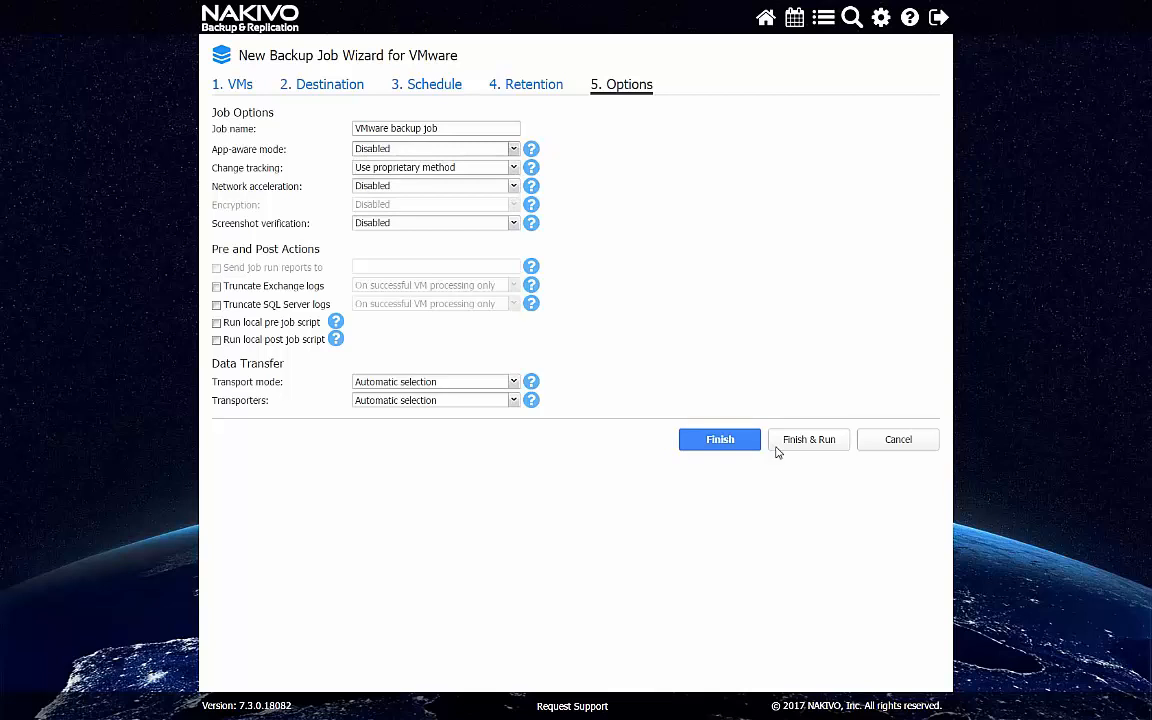
{"action": "left_click", "coordinate": [828, 445]}
{"action": "left_click", "coordinate": [808, 500]}
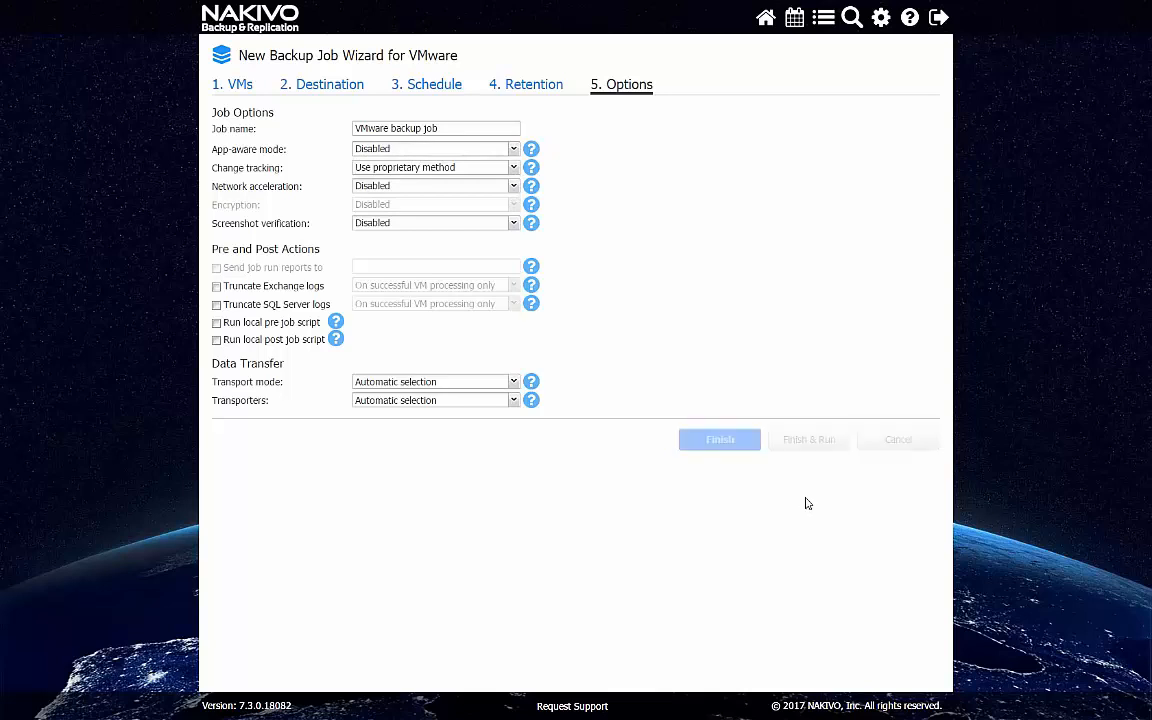